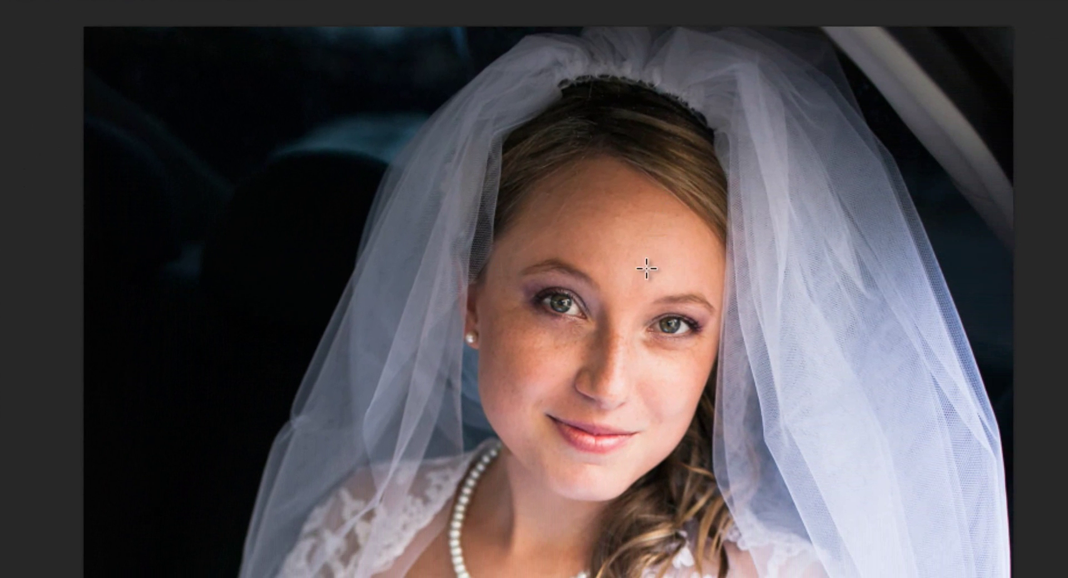
Step: Lasso the left side of the bride's face and apply a 15-pixel feather
{"action": "mouse_move", "coordinate": [630, 281]}
{"action": "left_mouse_down"}
{"action": "mouse_move", "coordinate": [668, 248]}
{"action": "mouse_move", "coordinate": [693, 190]}
{"action": "mouse_move", "coordinate": [630, 101]}
{"action": "mouse_move", "coordinate": [588, 111]}
{"action": "mouse_move", "coordinate": [533, 146]}
{"action": "mouse_move", "coordinate": [478, 206]}
{"action": "mouse_move", "coordinate": [435, 407]}
{"action": "mouse_move", "coordinate": [451, 434]}
{"action": "mouse_move", "coordinate": [475, 442]}
{"action": "mouse_move", "coordinate": [507, 429]}
{"action": "mouse_move", "coordinate": [583, 352]}
{"action": "mouse_move", "coordinate": [593, 368]}
{"action": "mouse_move", "coordinate": [611, 364]}
{"action": "mouse_move", "coordinate": [639, 273]}
{"action": "mouse_move", "coordinate": [669, 266]}
{"action": "left_mouse_up"}
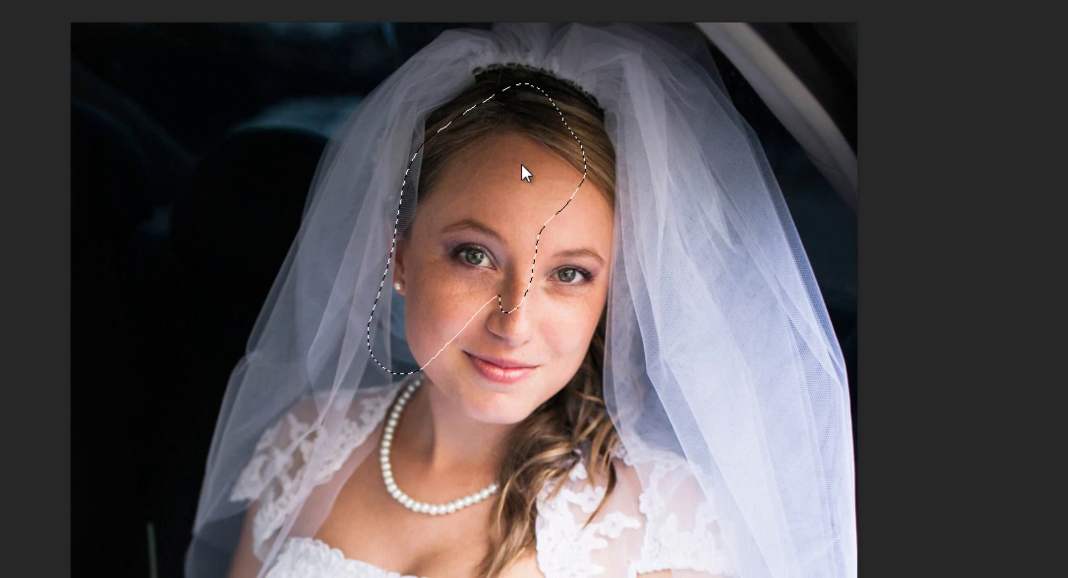
{"action": "right_click", "coordinate": [613, 194]}
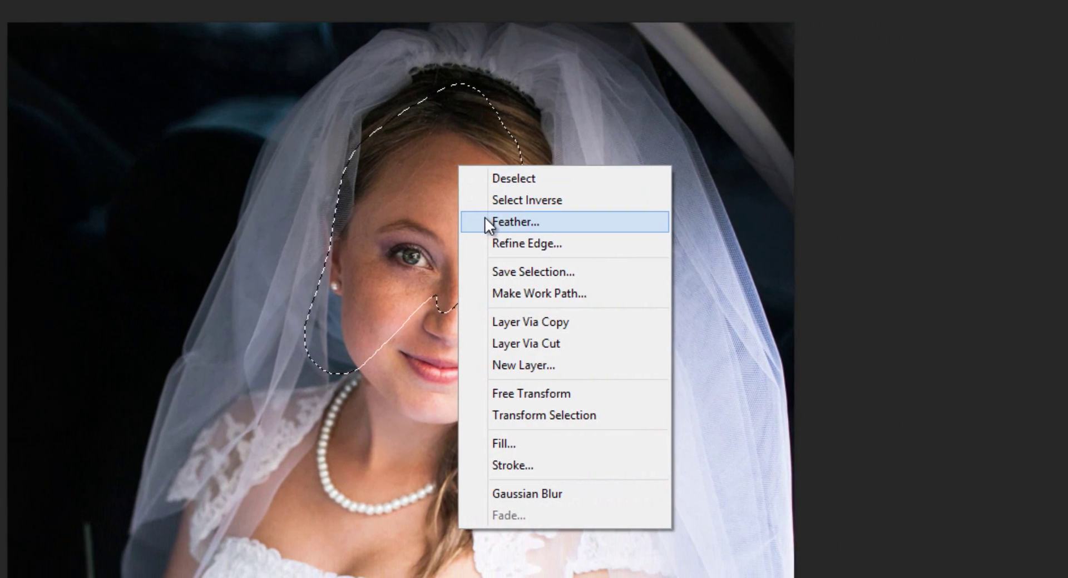
{"action": "left_click", "coordinate": [546, 220]}
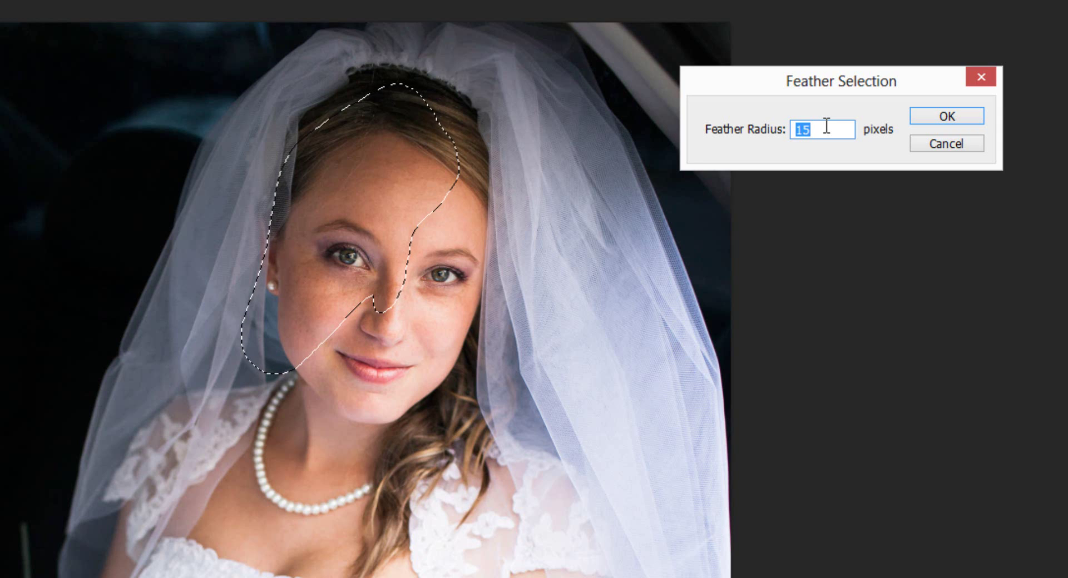
{"action": "left_click", "coordinate": [947, 117]}
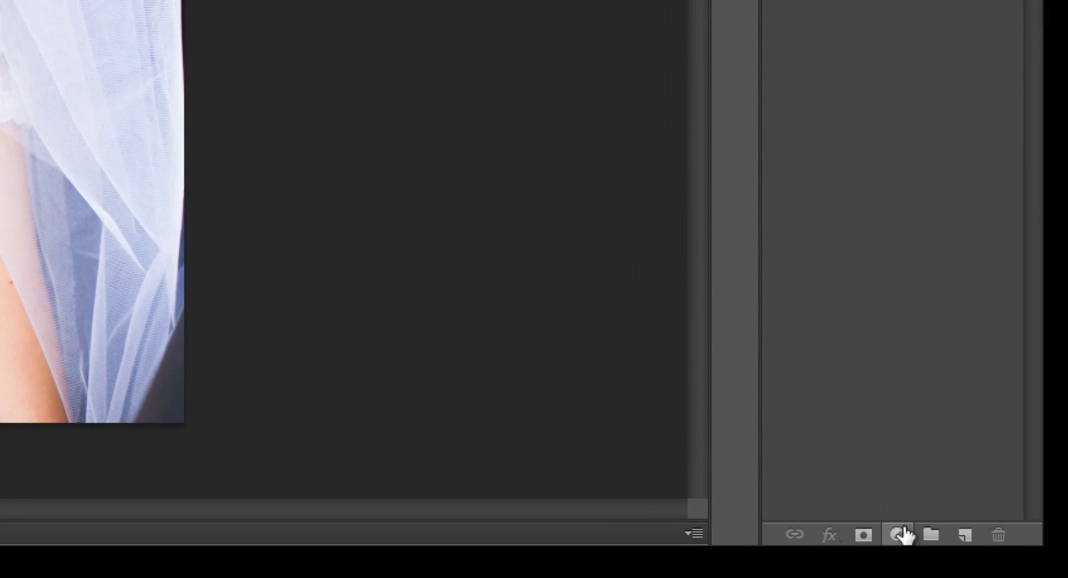
Step: Add a masked Curves layer with the midpoint raised, then compare it on and off
{"action": "left_click", "coordinate": [897, 535]}
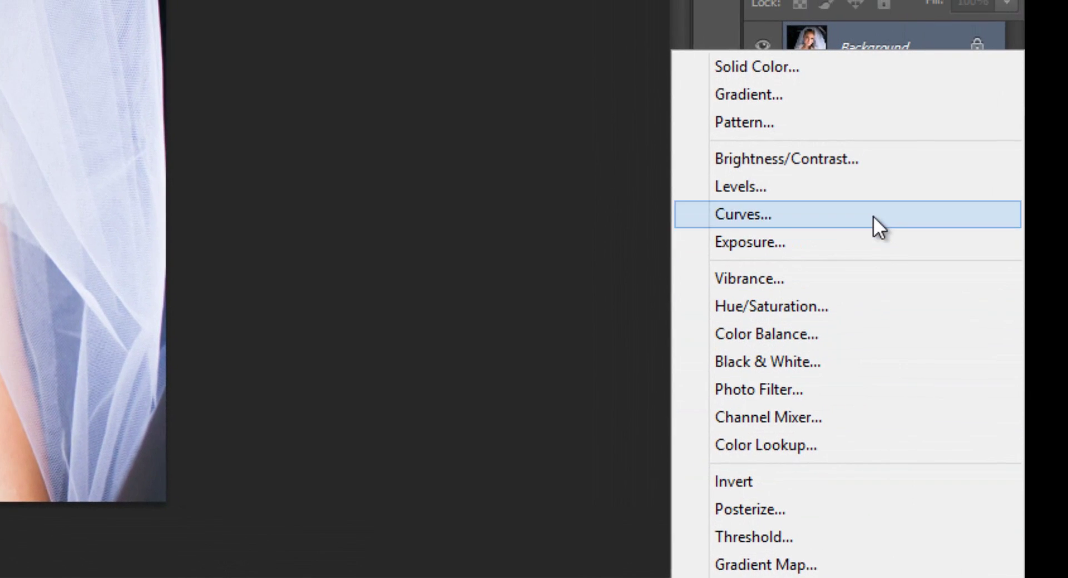
{"action": "left_click", "coordinate": [873, 215]}
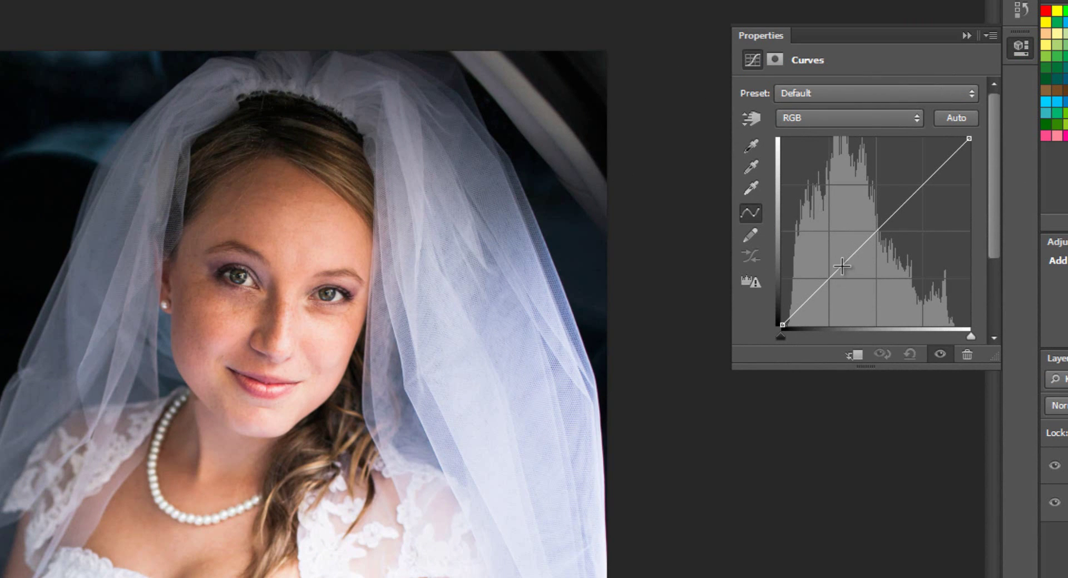
{"action": "left_click_drag", "start_coordinate": [842, 265], "coordinate": [840, 255]}
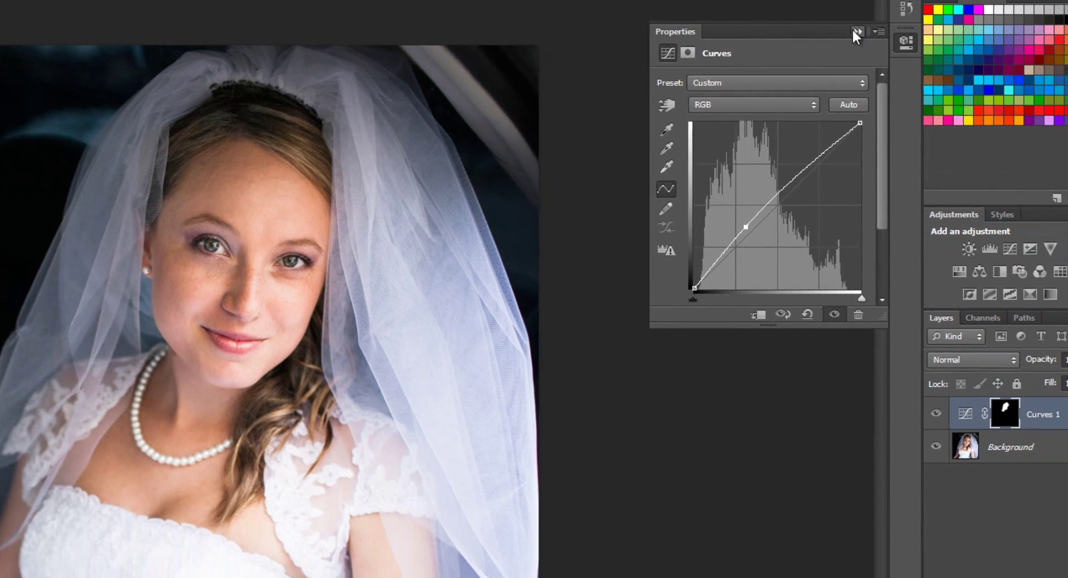
{"action": "left_click", "coordinate": [967, 35]}
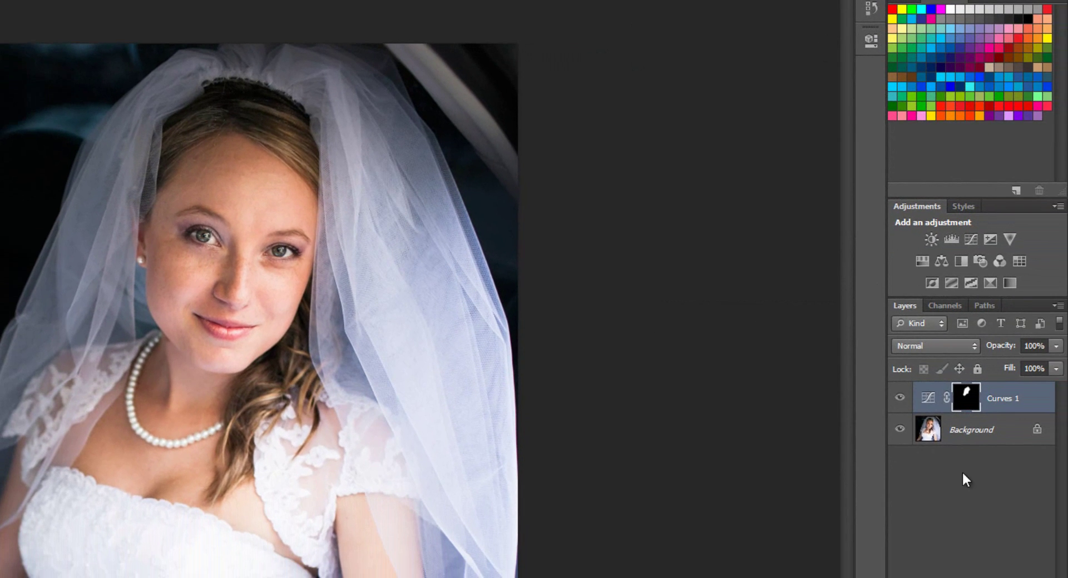
{"action": "left_click", "coordinate": [900, 398]}
{"action": "left_click", "coordinate": [900, 398]}
{"action": "left_click", "coordinate": [899, 399]}
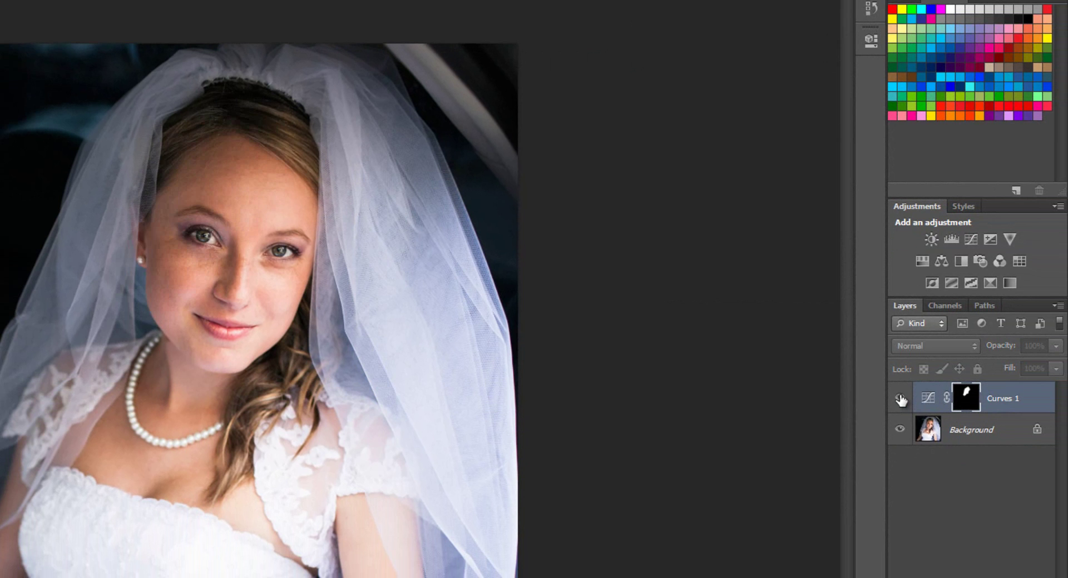
{"action": "left_click", "coordinate": [899, 398]}
{"action": "left_click", "coordinate": [900, 398]}
{"action": "left_click", "coordinate": [899, 398]}
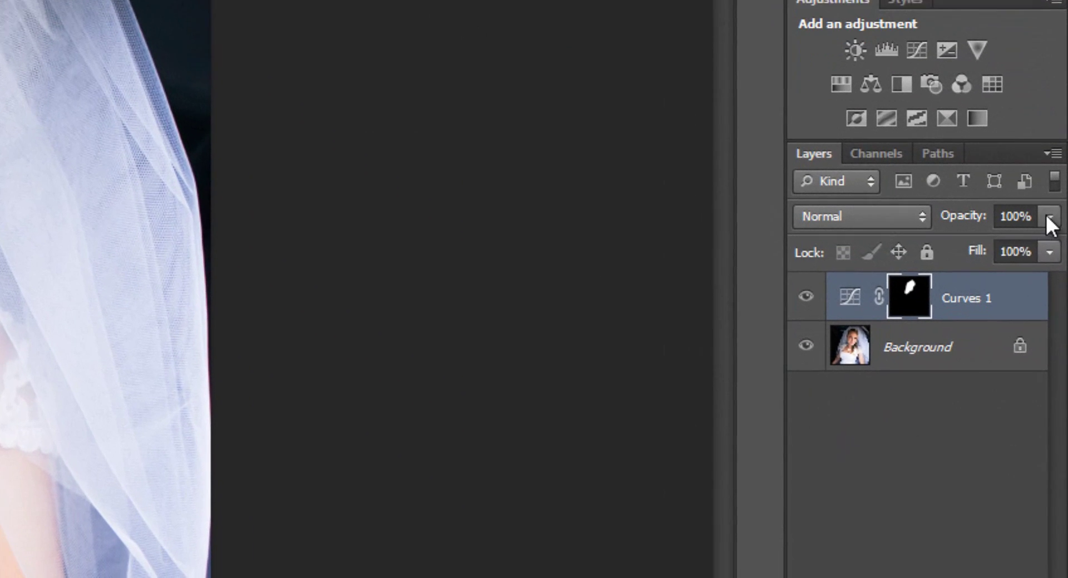
Step: Lower the Curves 1 layer opacity to 75% and compare the result
{"action": "left_click", "coordinate": [1053, 312]}
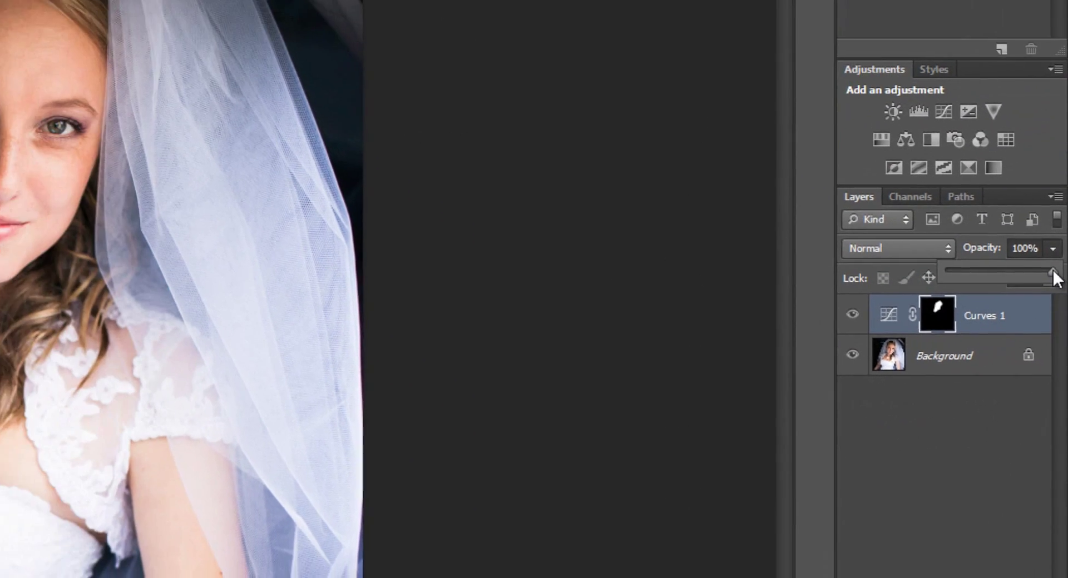
{"action": "left_click_drag", "start_coordinate": [1053, 271], "coordinate": [1026, 273]}
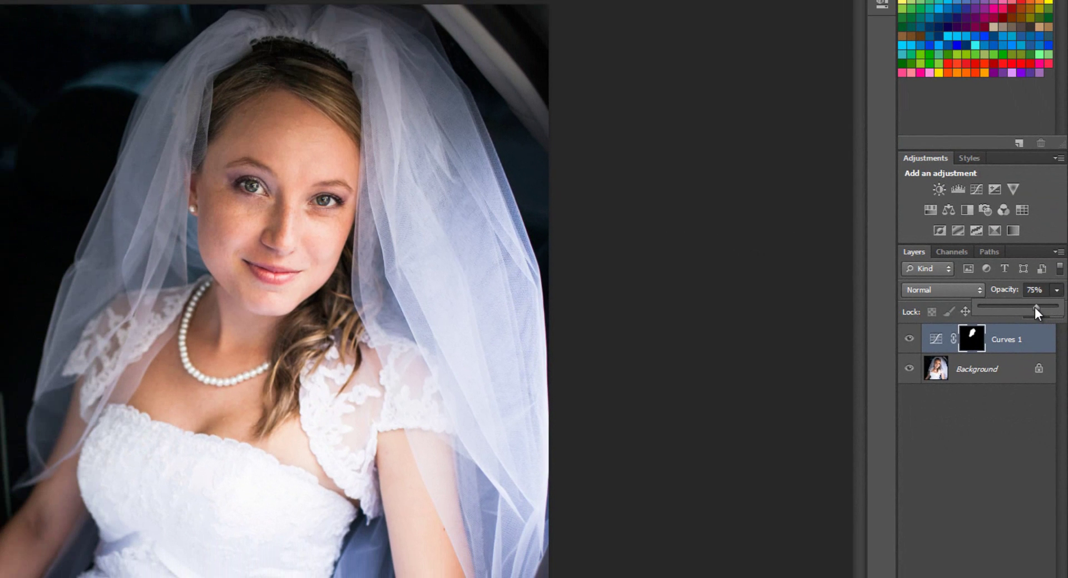
{"action": "left_click", "coordinate": [986, 446]}
{"action": "left_click", "coordinate": [909, 339]}
{"action": "left_click", "coordinate": [908, 339]}
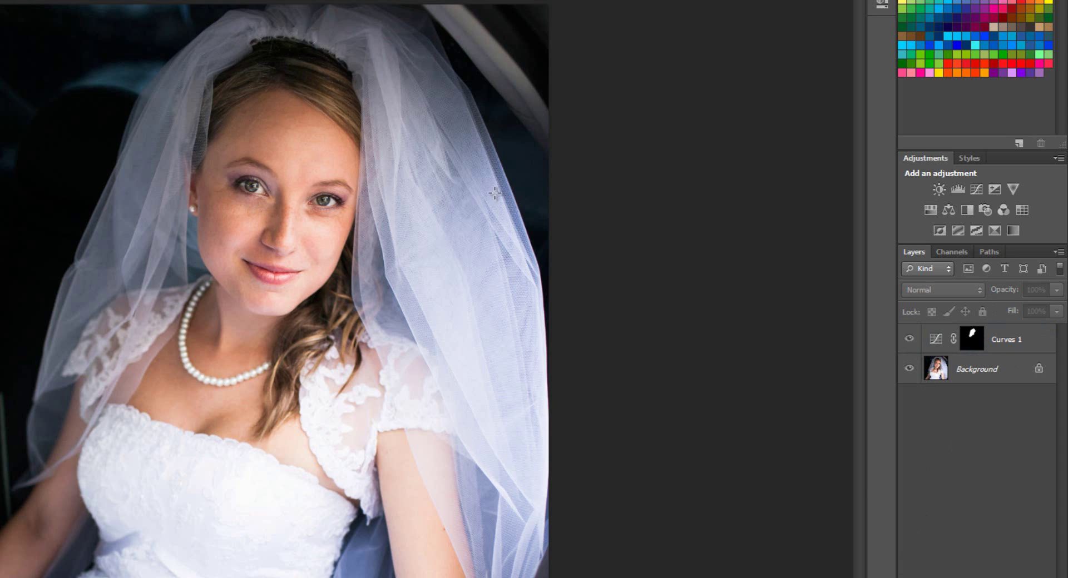
Step: Lasso around the mouth, chin and right cheek and feather the selection by 15 pixels
{"action": "left_click", "coordinate": [232, 301]}
{"action": "mouse_move", "coordinate": [246, 324]}
{"action": "left_mouse_down"}
{"action": "mouse_move", "coordinate": [290, 324]}
{"action": "mouse_move", "coordinate": [323, 307]}
{"action": "mouse_move", "coordinate": [357, 227]}
{"action": "mouse_move", "coordinate": [292, 213]}
{"action": "mouse_move", "coordinate": [280, 250]}
{"action": "mouse_move", "coordinate": [245, 258]}
{"action": "mouse_move", "coordinate": [233, 303]}
{"action": "left_mouse_up"}
{"action": "right_click", "coordinate": [306, 273]}
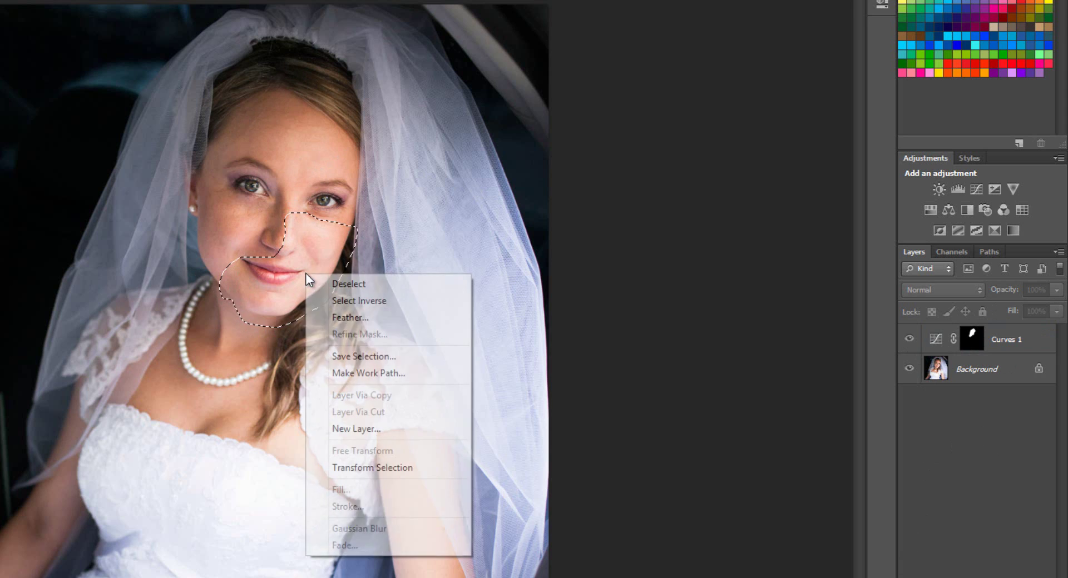
{"action": "left_click", "coordinate": [337, 316]}
{"action": "type", "text": "15"}
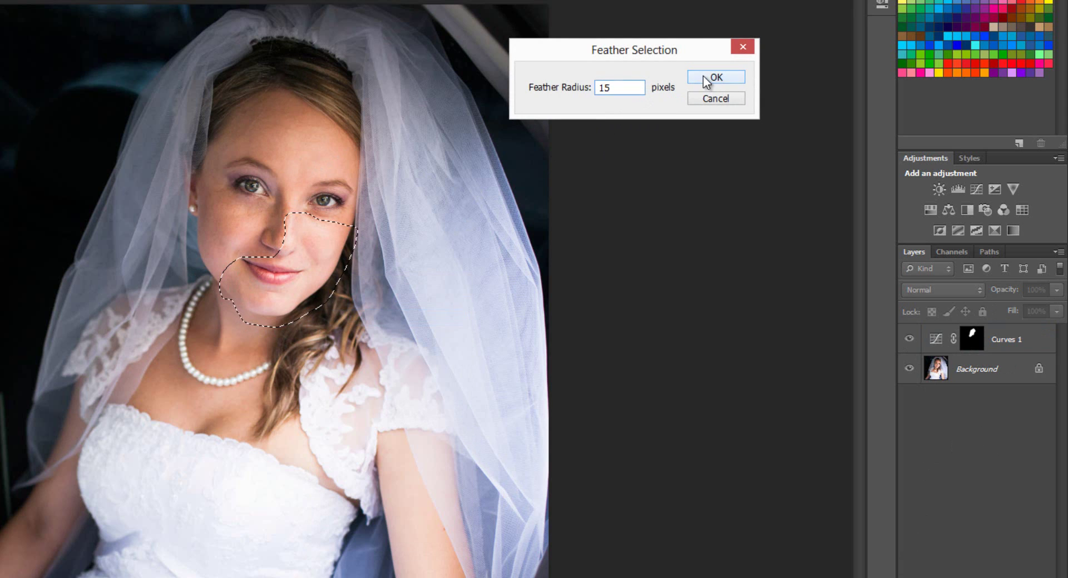
{"action": "left_click", "coordinate": [703, 76]}
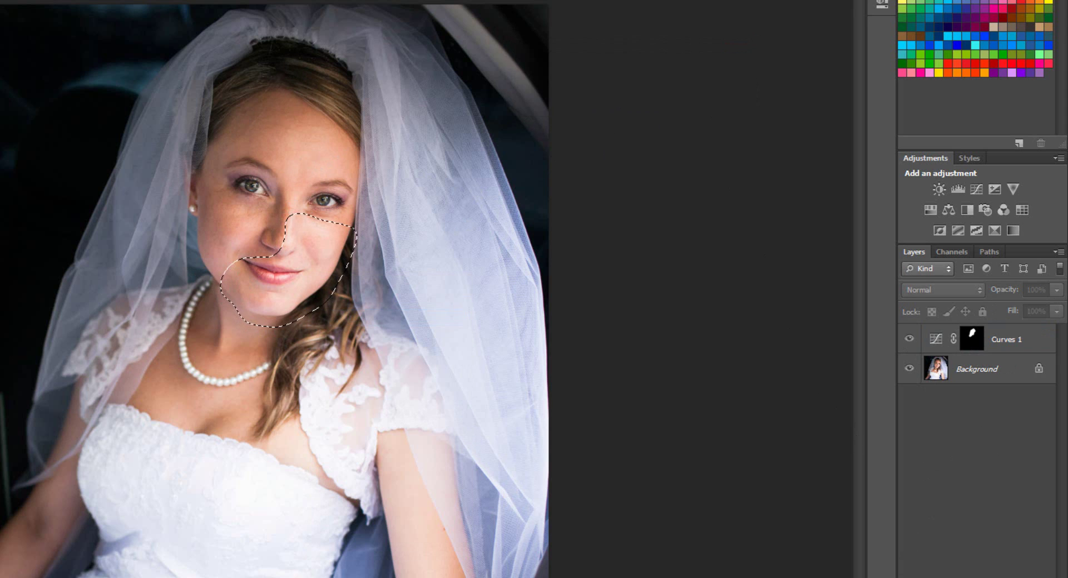
Step: Add a second Curves adjustment masked to the lower face and adjust its curve point
{"action": "left_click", "coordinate": [985, 576]}
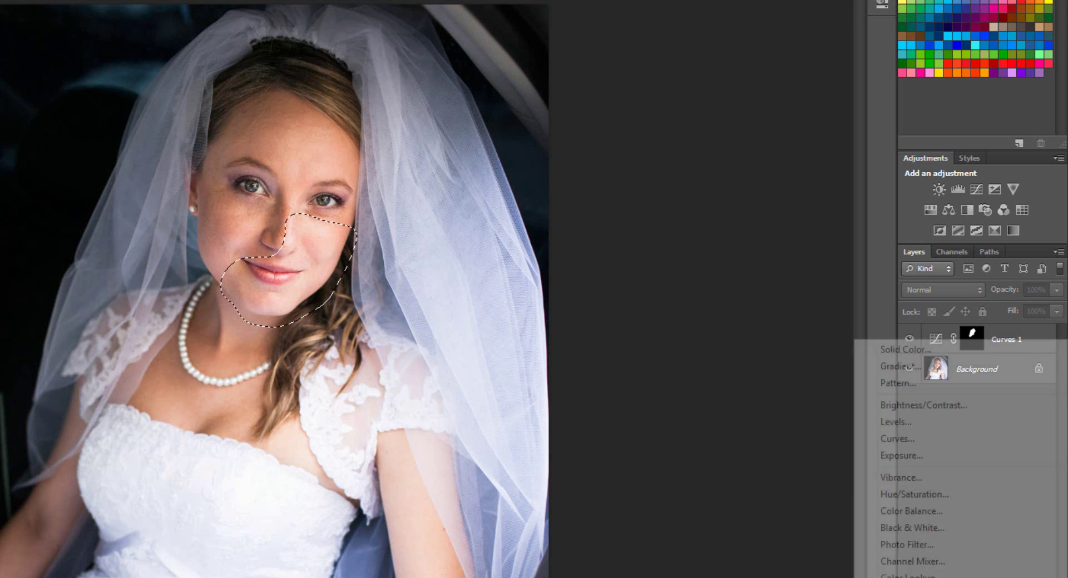
{"action": "left_click", "coordinate": [948, 442]}
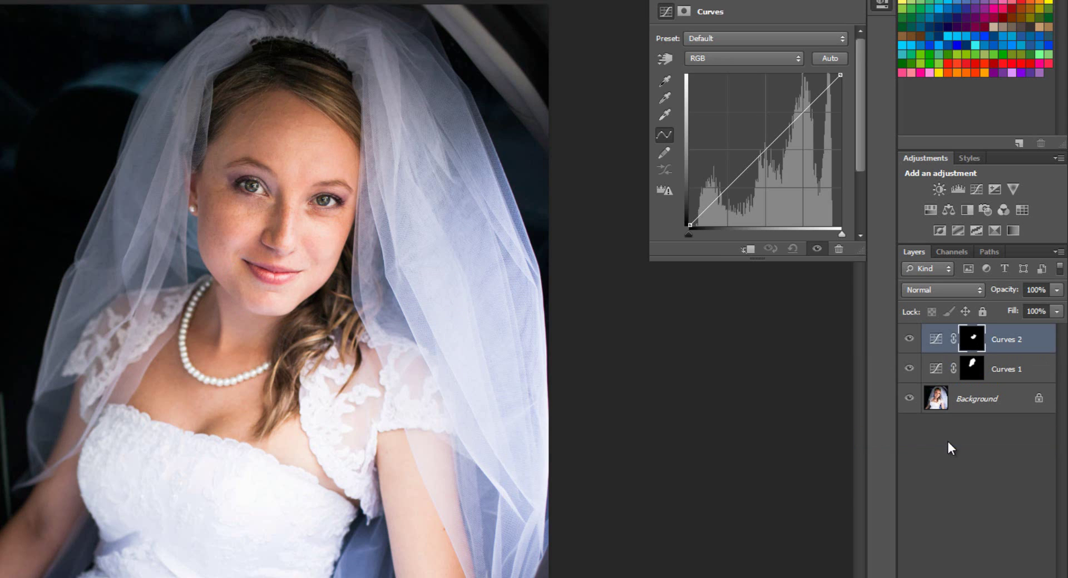
{"action": "left_click", "coordinate": [758, 156]}
{"action": "left_click_drag", "start_coordinate": [757, 159], "coordinate": [757, 166]}
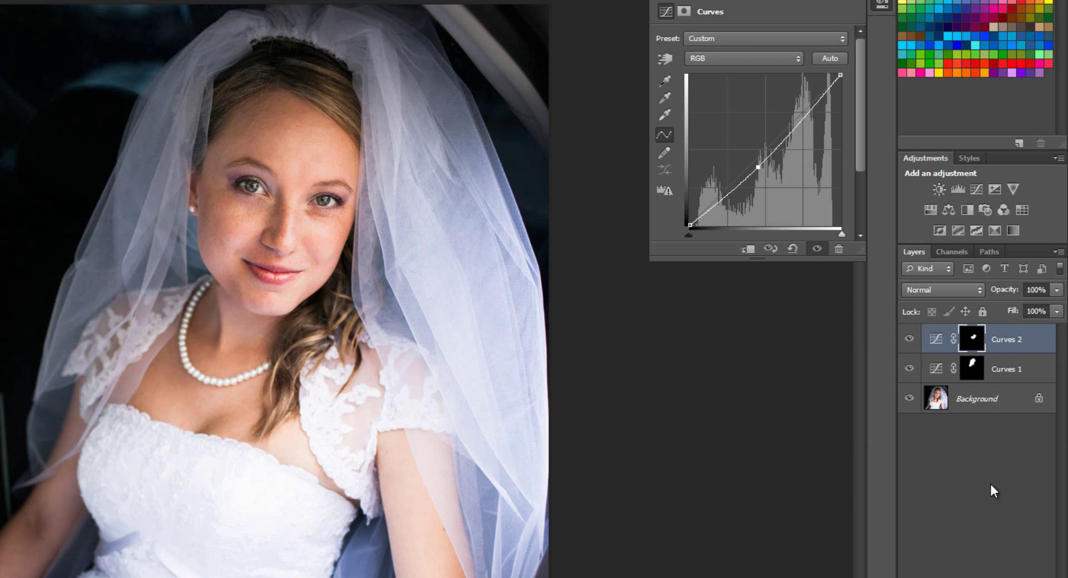
Step: Compare Curves 2 on and off, then lower its opacity to about 69%
{"action": "left_click", "coordinate": [993, 455]}
{"action": "left_click", "coordinate": [908, 339]}
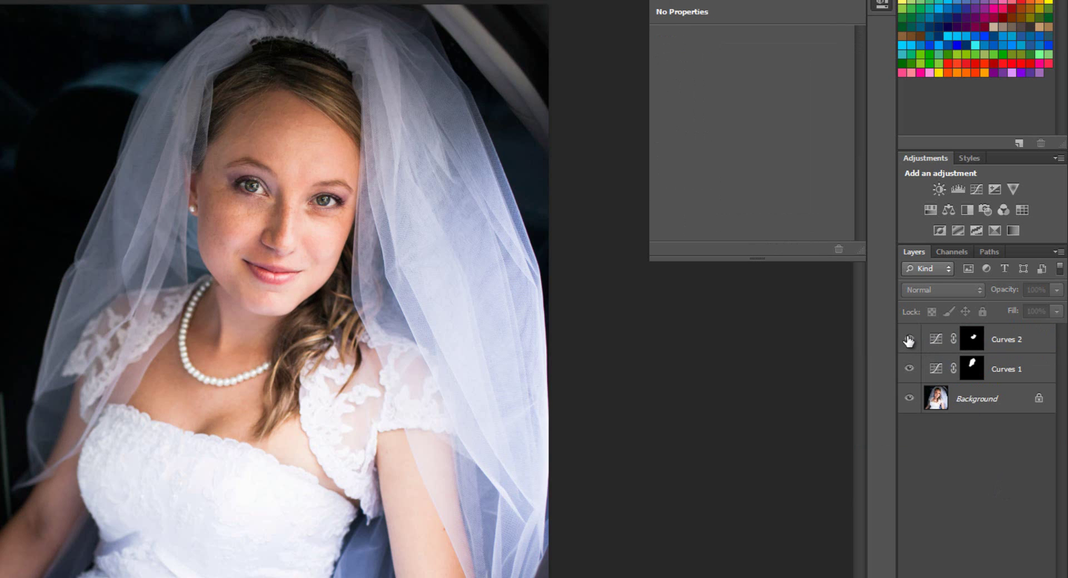
{"action": "left_click", "coordinate": [909, 339]}
{"action": "left_click", "coordinate": [908, 339]}
{"action": "left_click", "coordinate": [908, 340]}
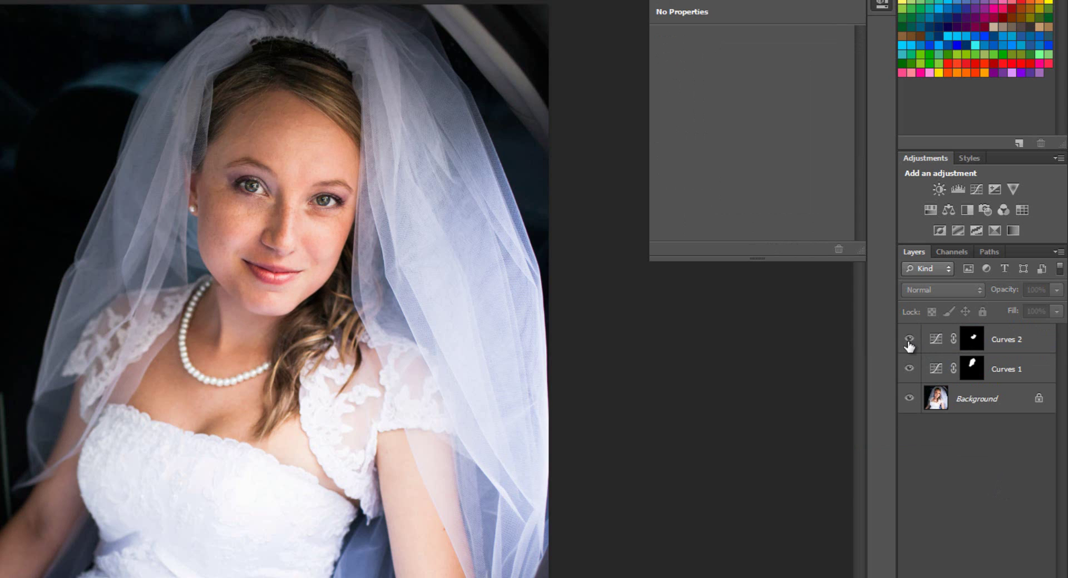
{"action": "left_click", "coordinate": [1002, 341]}
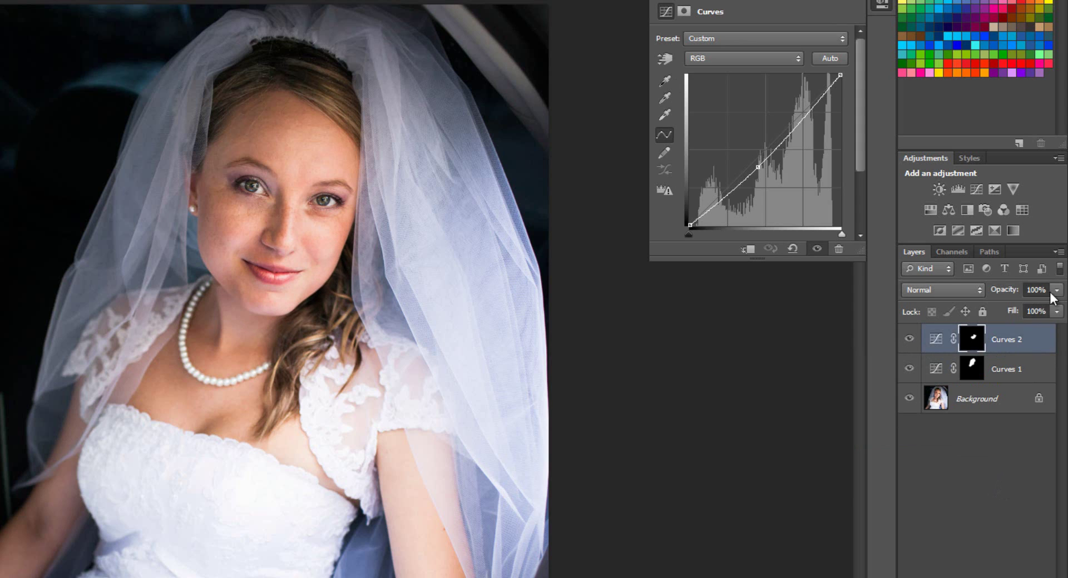
{"action": "left_click", "coordinate": [1056, 290]}
{"action": "left_click_drag", "start_coordinate": [1055, 307], "coordinate": [1046, 308]}
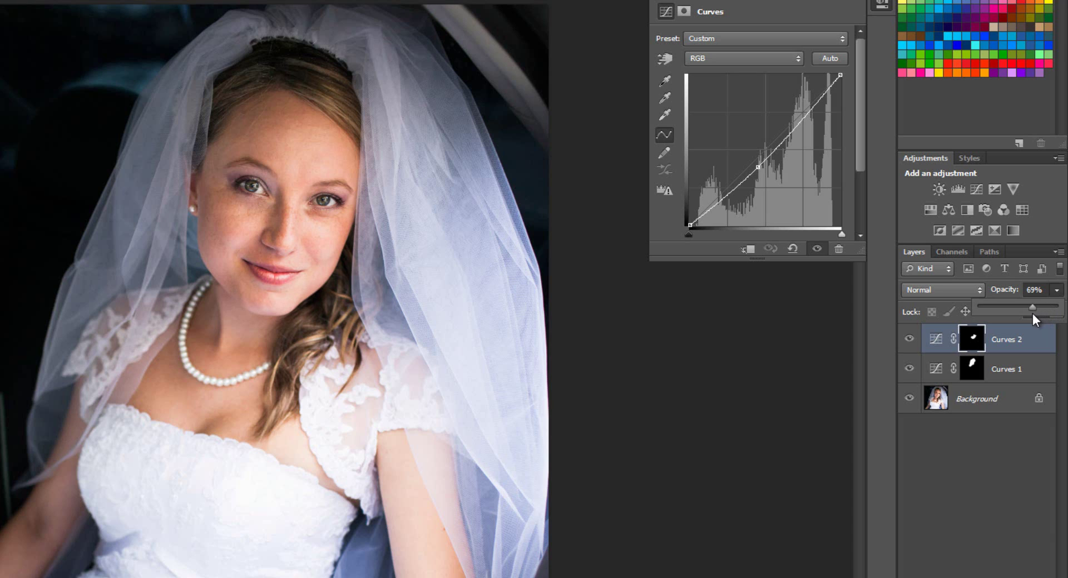
Step: Compare Curves 2 before and after, then switch to the second portrait photo
{"action": "left_click", "coordinate": [955, 505]}
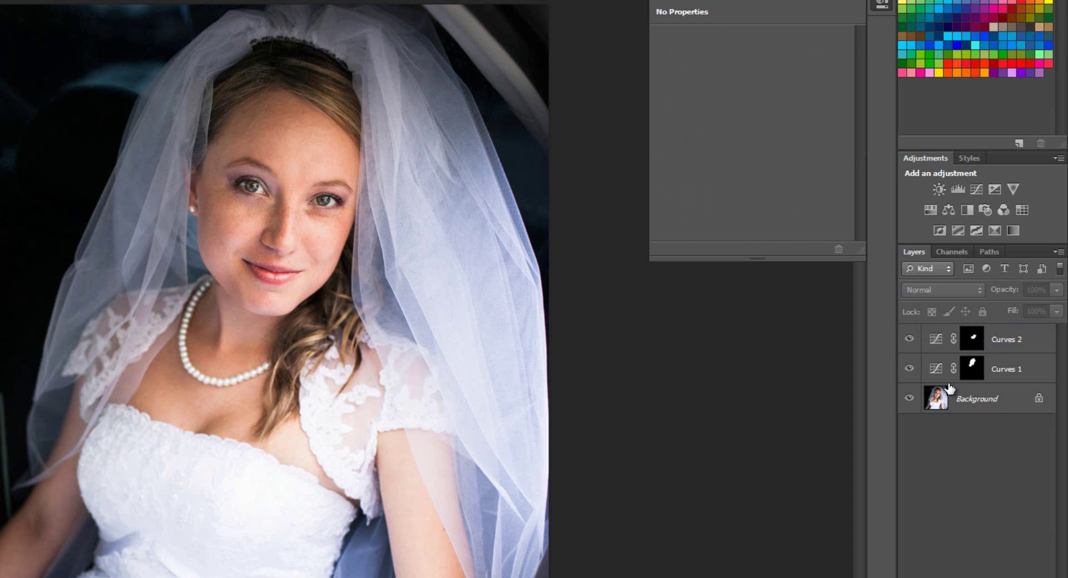
{"action": "left_click", "coordinate": [909, 339]}
{"action": "left_click", "coordinate": [909, 339]}
{"action": "left_click", "coordinate": [910, 340]}
{"action": "left_click", "coordinate": [909, 340]}
{"action": "left_click", "coordinate": [910, 340]}
{"action": "left_click", "coordinate": [911, 340]}
{"action": "left_click", "coordinate": [840, 1]}
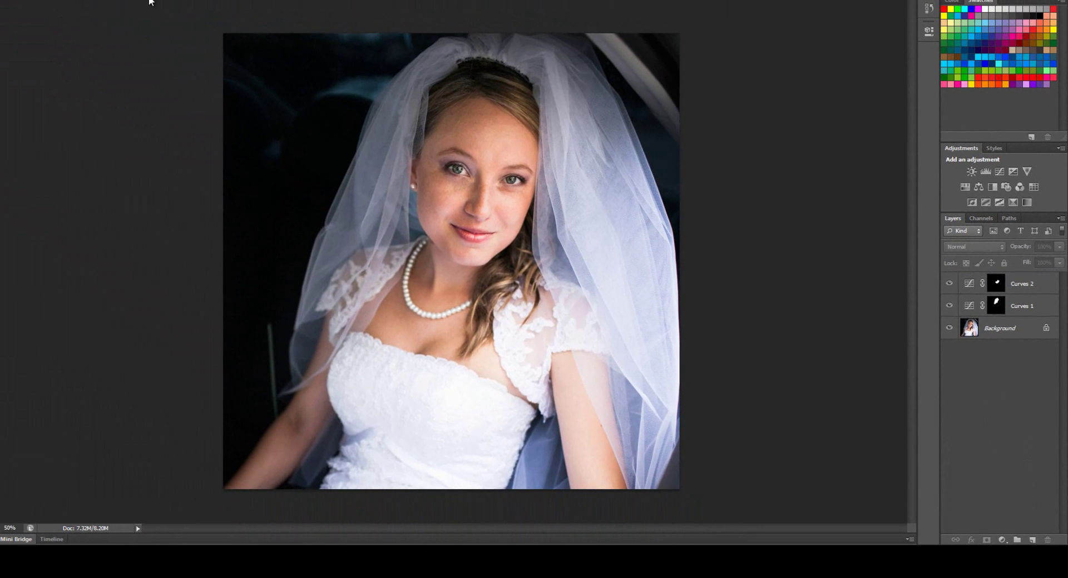
{"action": "left_click", "coordinate": [145, 2]}
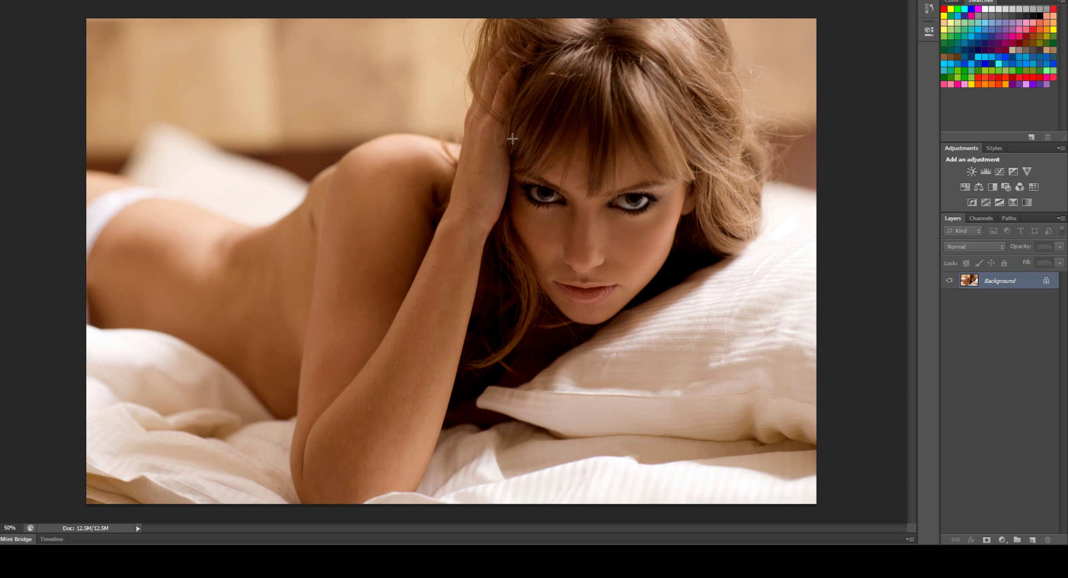
Step: Lasso the woman's face from the bangs down to the chin and feather it 15 pixels
{"action": "mouse_move", "coordinate": [517, 139]}
{"action": "left_mouse_down"}
{"action": "mouse_move", "coordinate": [577, 114]}
{"action": "mouse_move", "coordinate": [645, 129]}
{"action": "left_mouse_up"}
{"action": "mouse_move", "coordinate": [689, 174]}
{"action": "left_mouse_down"}
{"action": "mouse_move", "coordinate": [690, 209]}
{"action": "mouse_move", "coordinate": [664, 286]}
{"action": "mouse_move", "coordinate": [578, 339]}
{"action": "mouse_move", "coordinate": [551, 331]}
{"action": "mouse_move", "coordinate": [509, 282]}
{"action": "mouse_move", "coordinate": [504, 212]}
{"action": "left_mouse_up"}
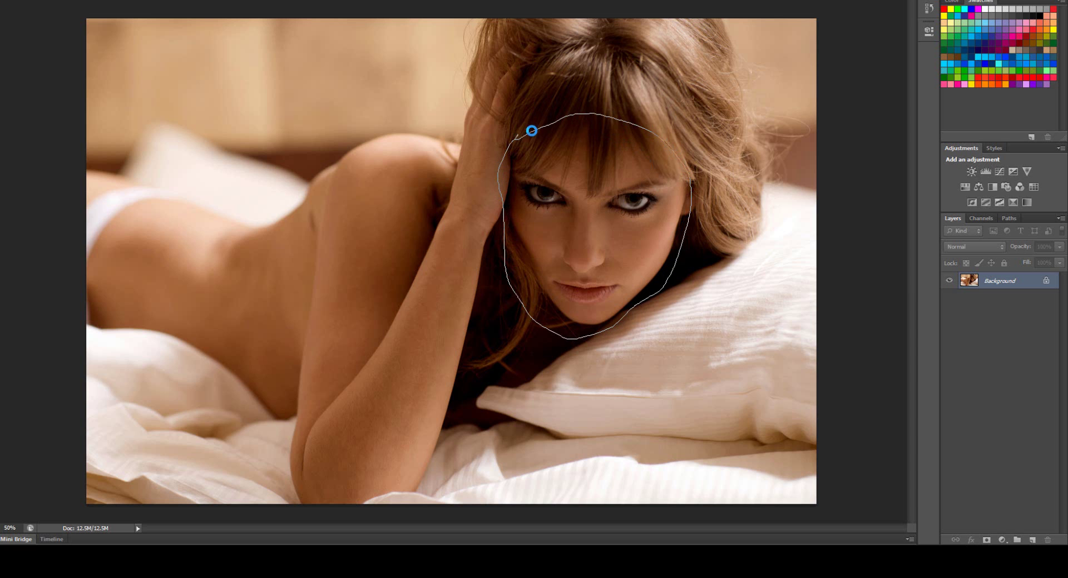
{"action": "left_click_drag", "start_coordinate": [532, 130], "coordinate": [527, 133]}
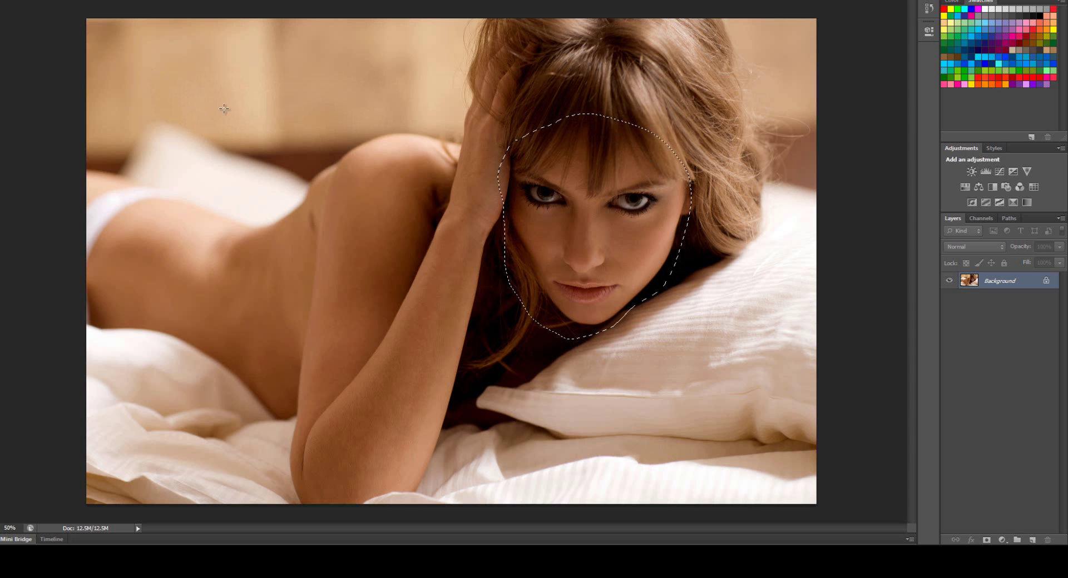
{"action": "right_click", "coordinate": [501, 175]}
{"action": "left_click", "coordinate": [548, 201]}
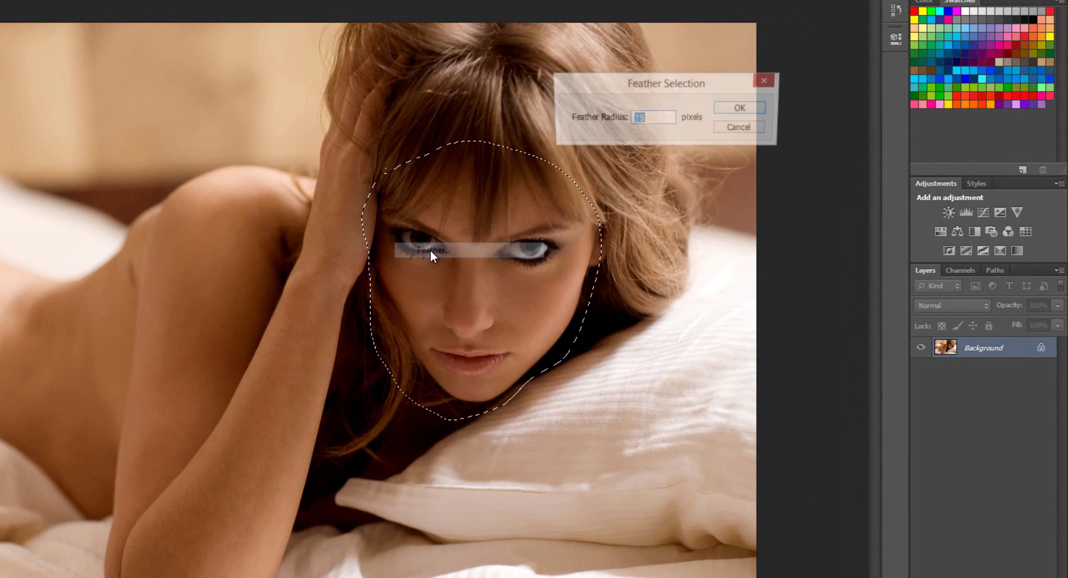
{"action": "left_click", "coordinate": [757, 110]}
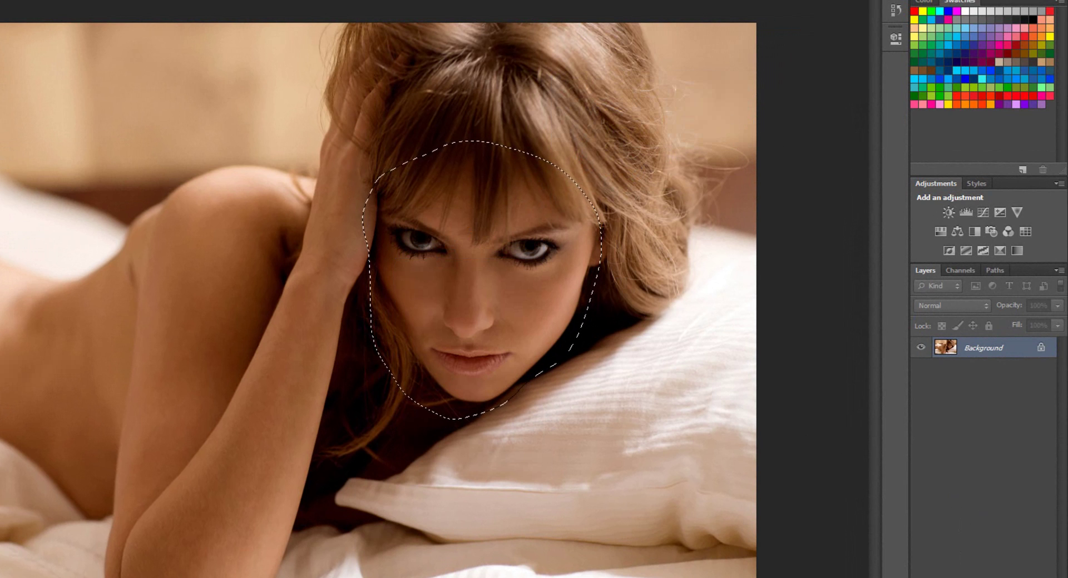
{"action": "left_click", "coordinate": [987, 577]}
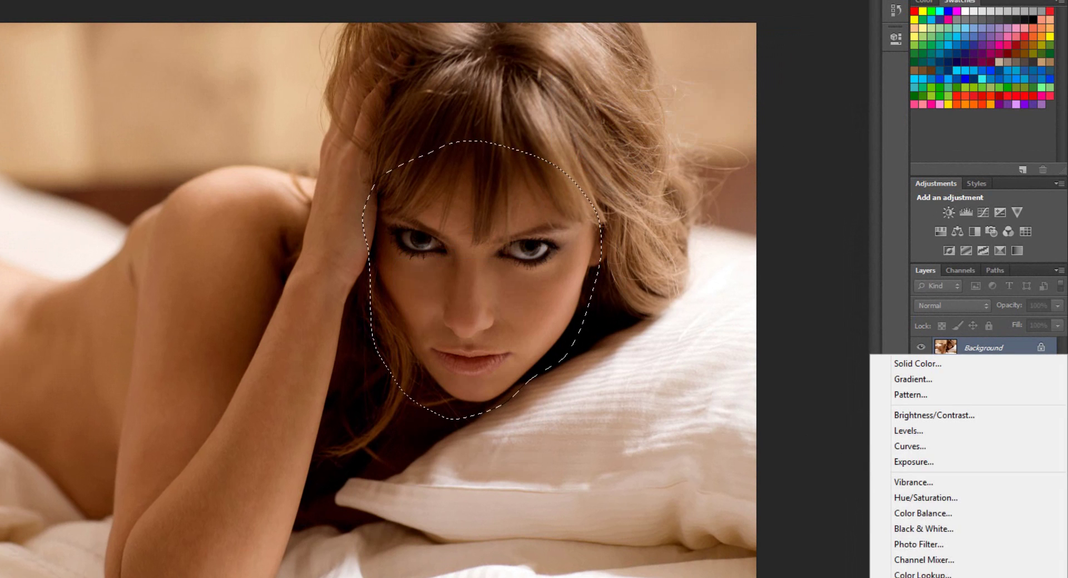
Step: Add Curves 1 with the RGB midpoint raised, then compare the brightened face on and off
{"action": "left_click", "coordinate": [990, 452]}
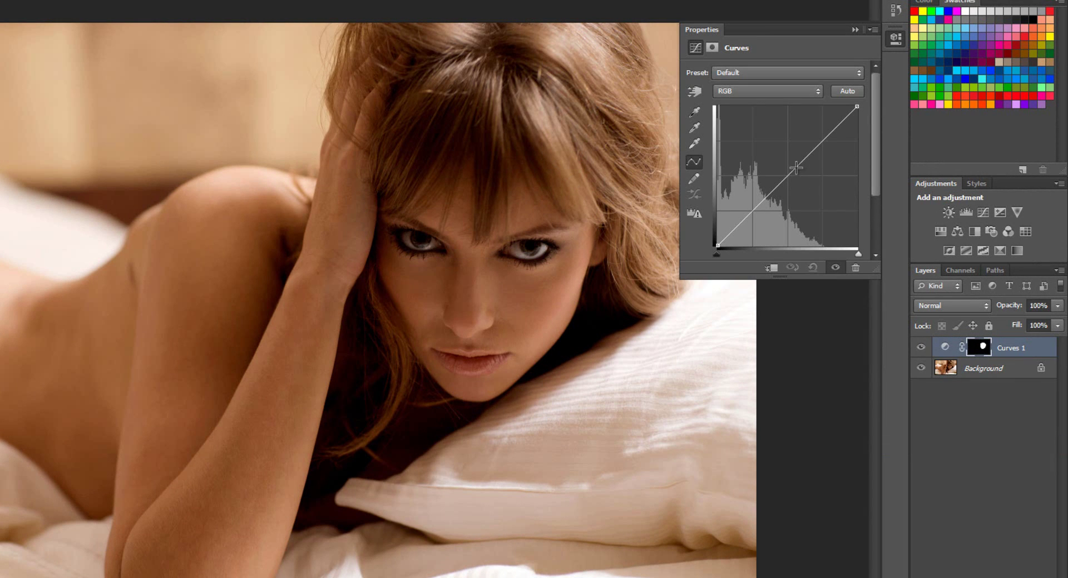
{"action": "left_click_drag", "start_coordinate": [796, 167], "coordinate": [793, 157]}
{"action": "left_click", "coordinate": [856, 30]}
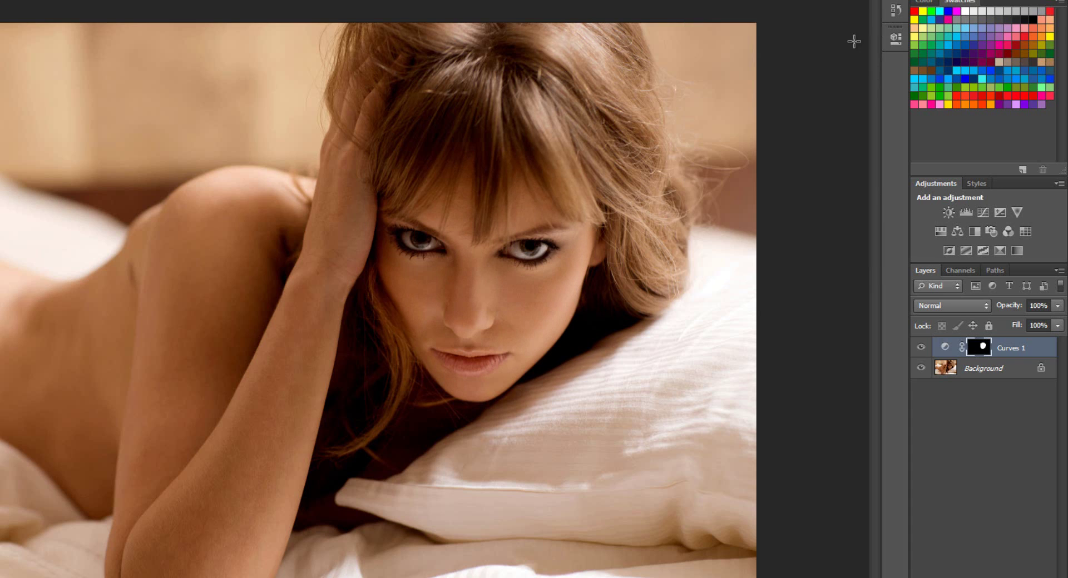
{"action": "left_click", "coordinate": [921, 349]}
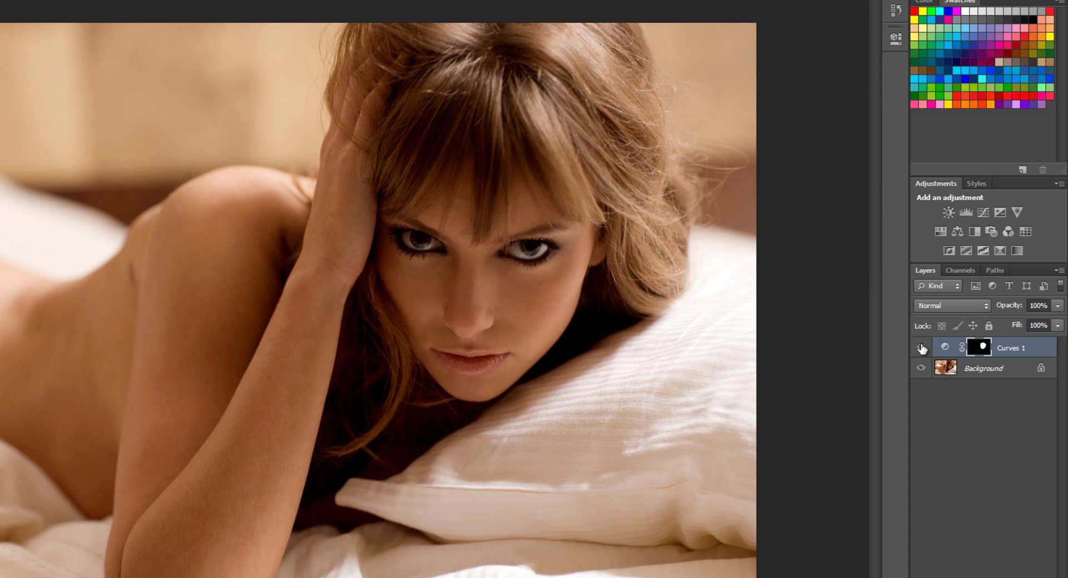
{"action": "left_click", "coordinate": [921, 348]}
{"action": "left_click", "coordinate": [921, 348]}
{"action": "left_click", "coordinate": [920, 349]}
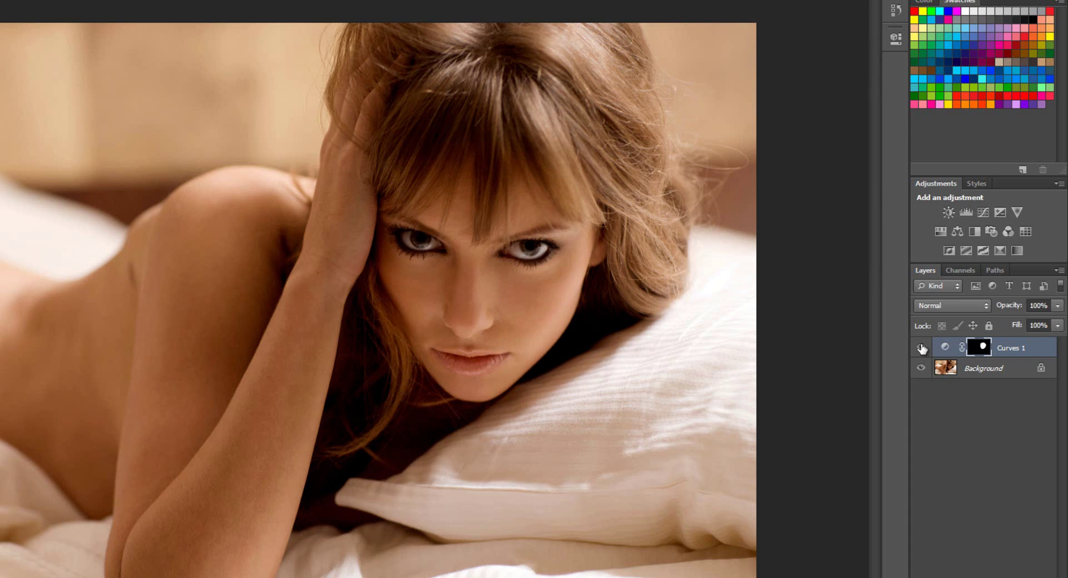